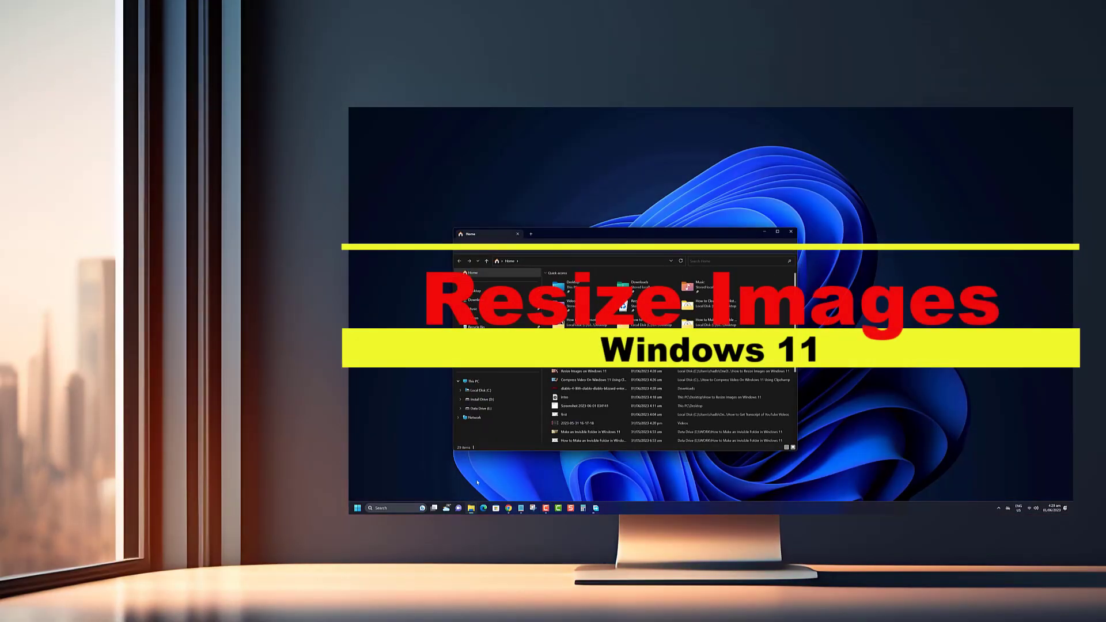
Show the Downloads images and bring up the context menu for portrait image 99.
click(475, 301)
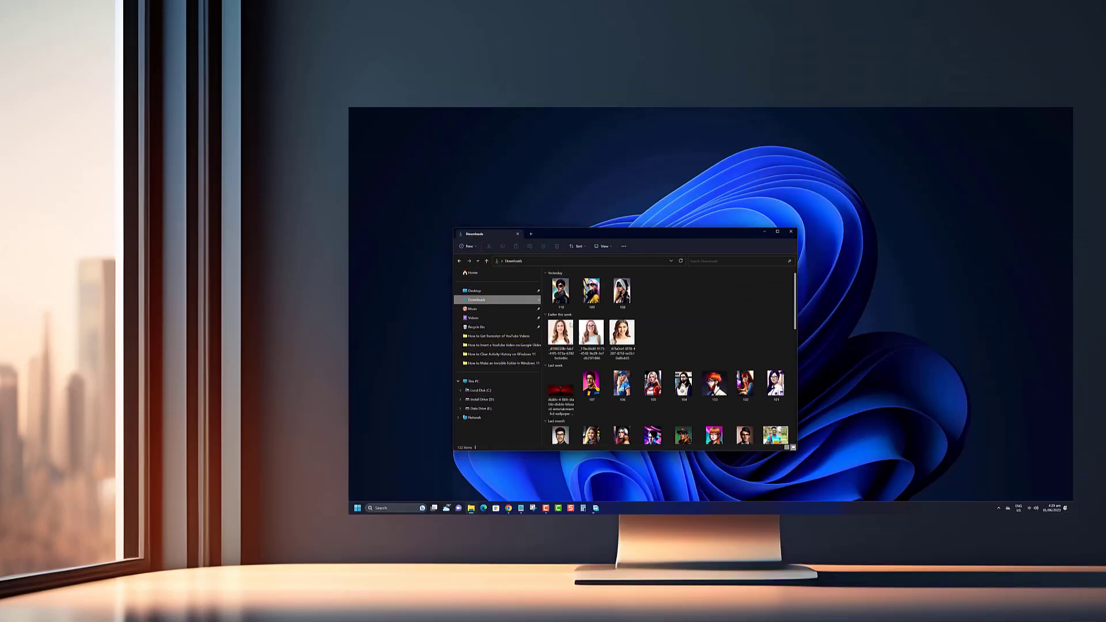
scroll(591, 338, down, 5)
scroll(591, 339, up, 3)
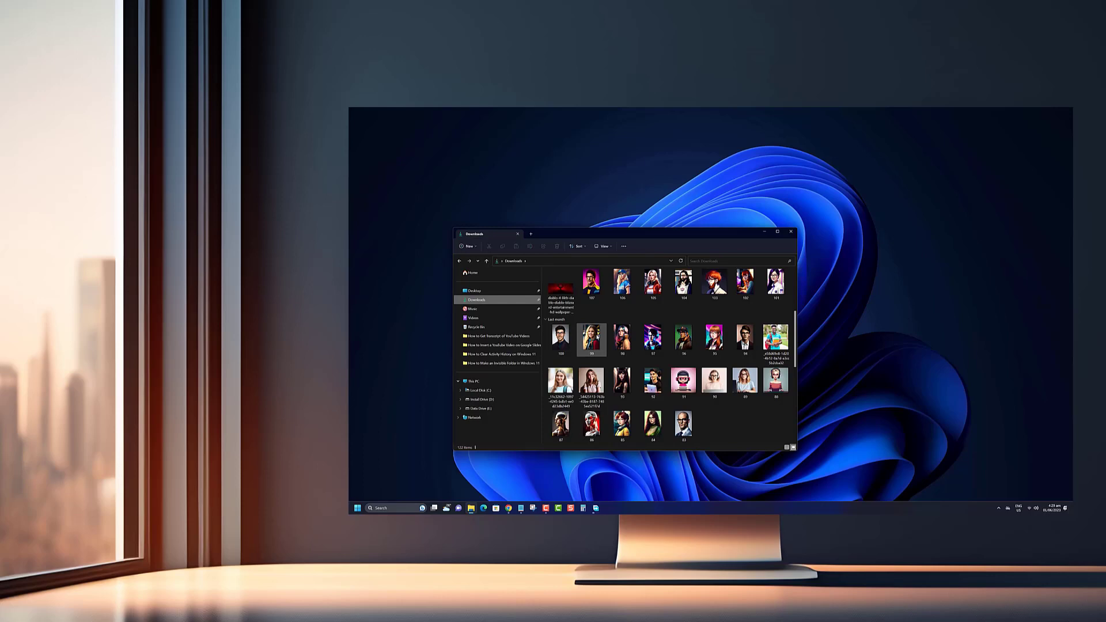
right_click(592, 339)
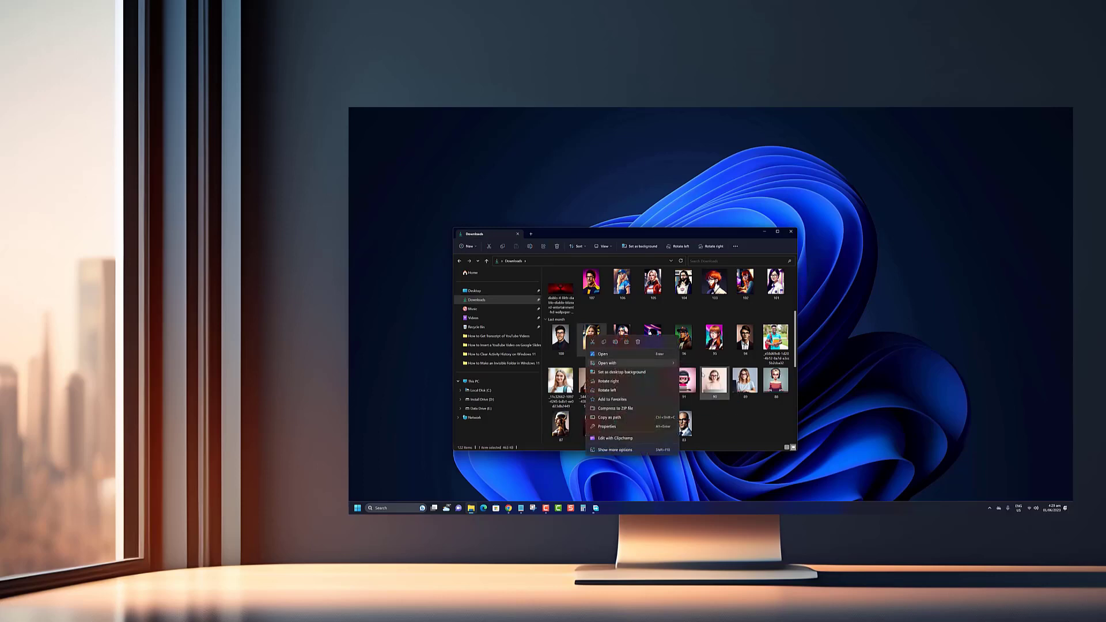
Open portrait 99 maximized in Photos, finishing onboarding and closing the tip and Settings.
click(603, 354)
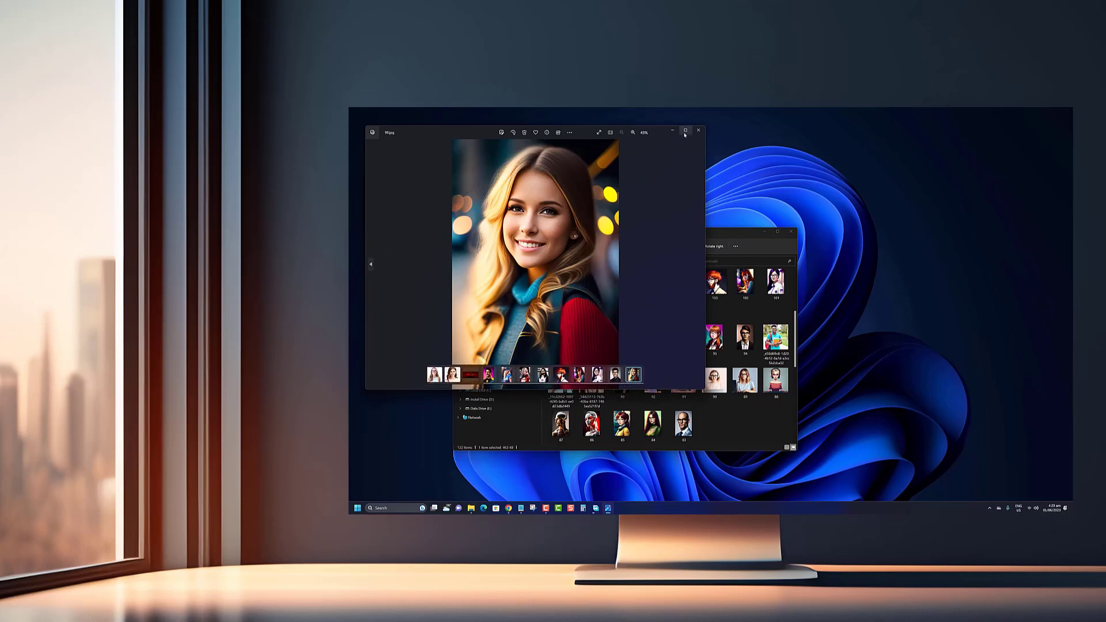
click(685, 132)
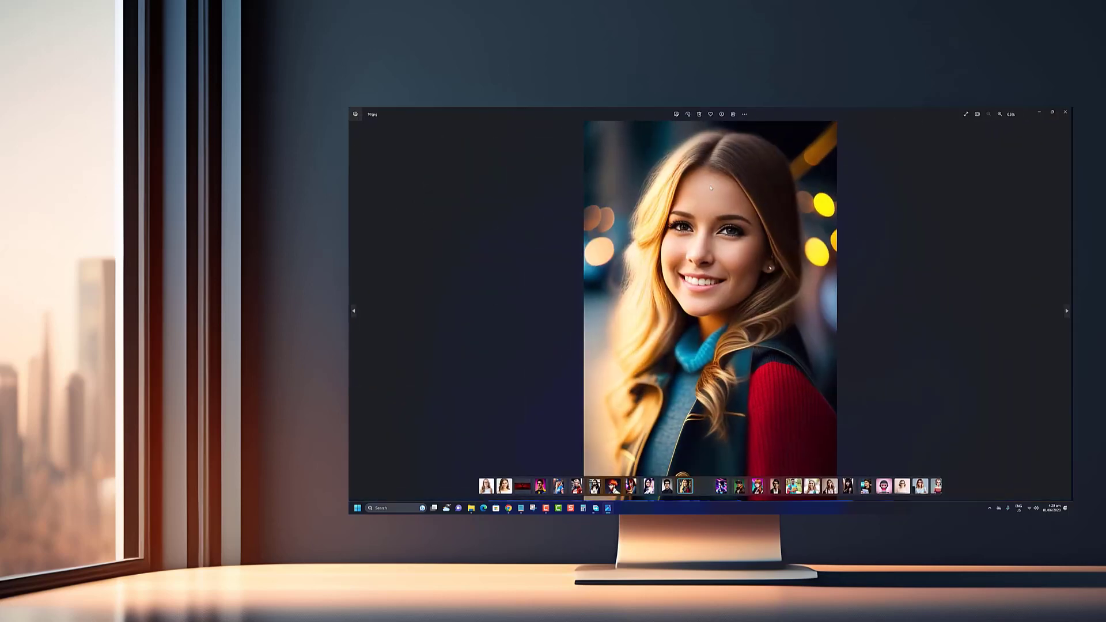
click(745, 114)
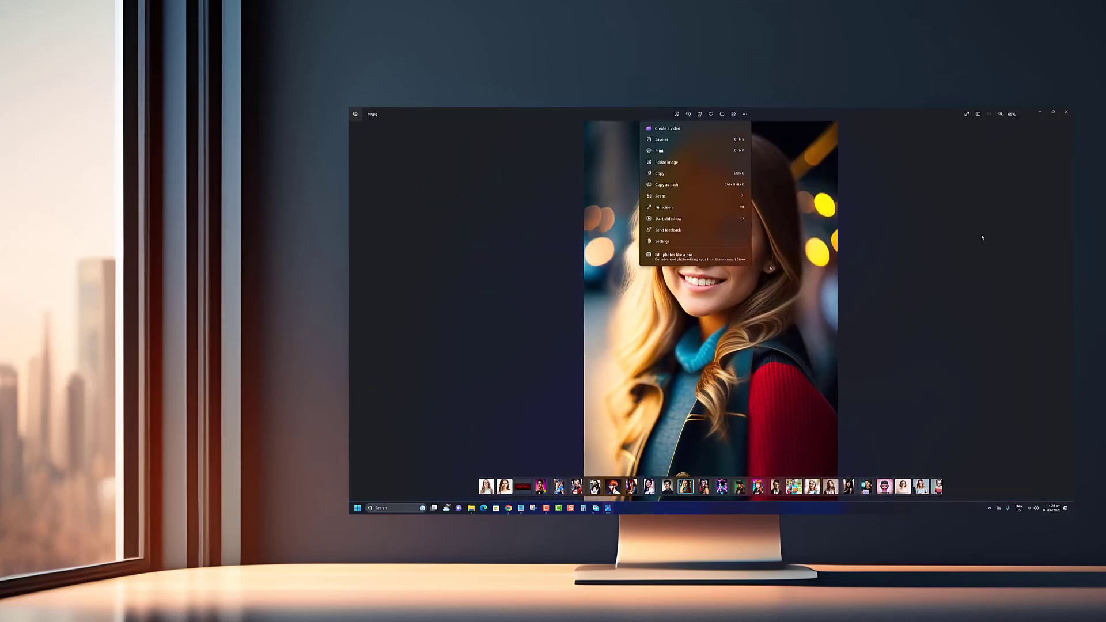
click(663, 241)
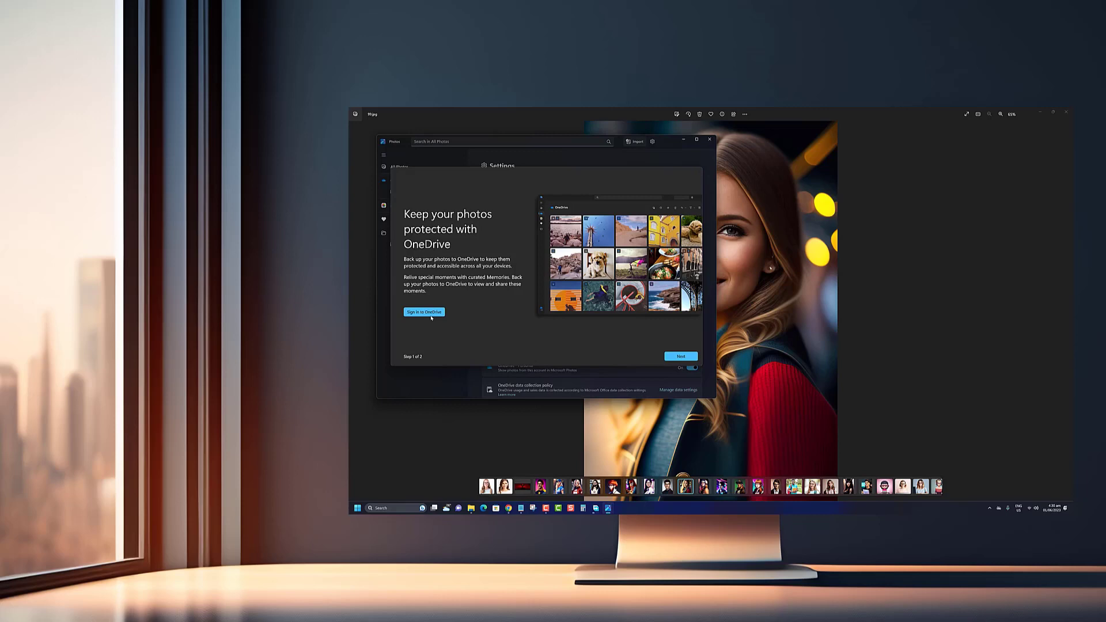
click(674, 358)
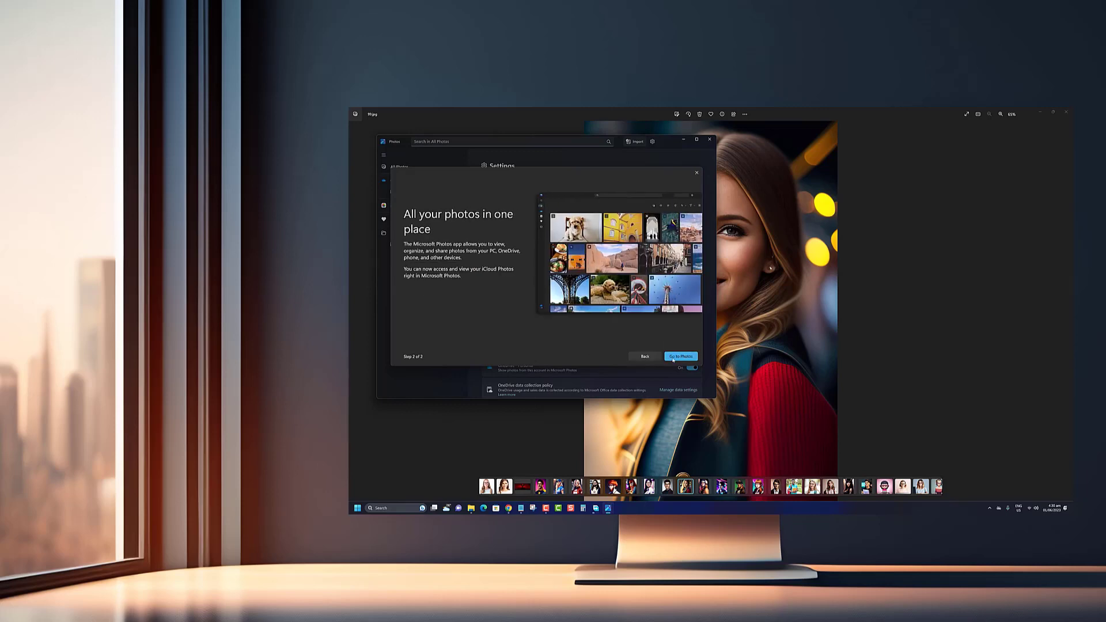
click(675, 357)
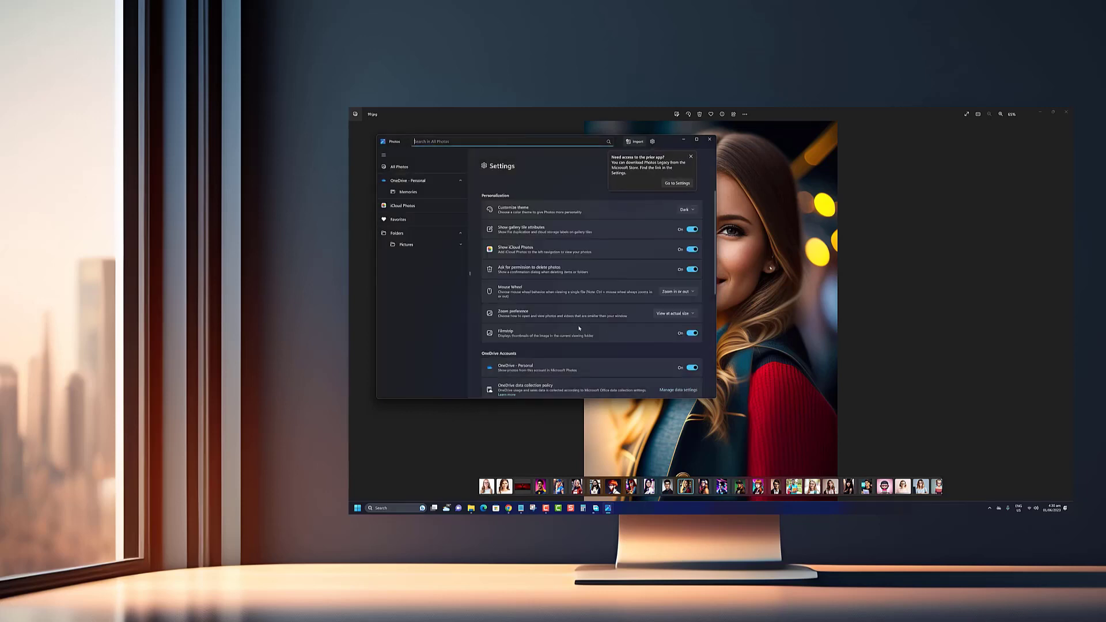
click(691, 157)
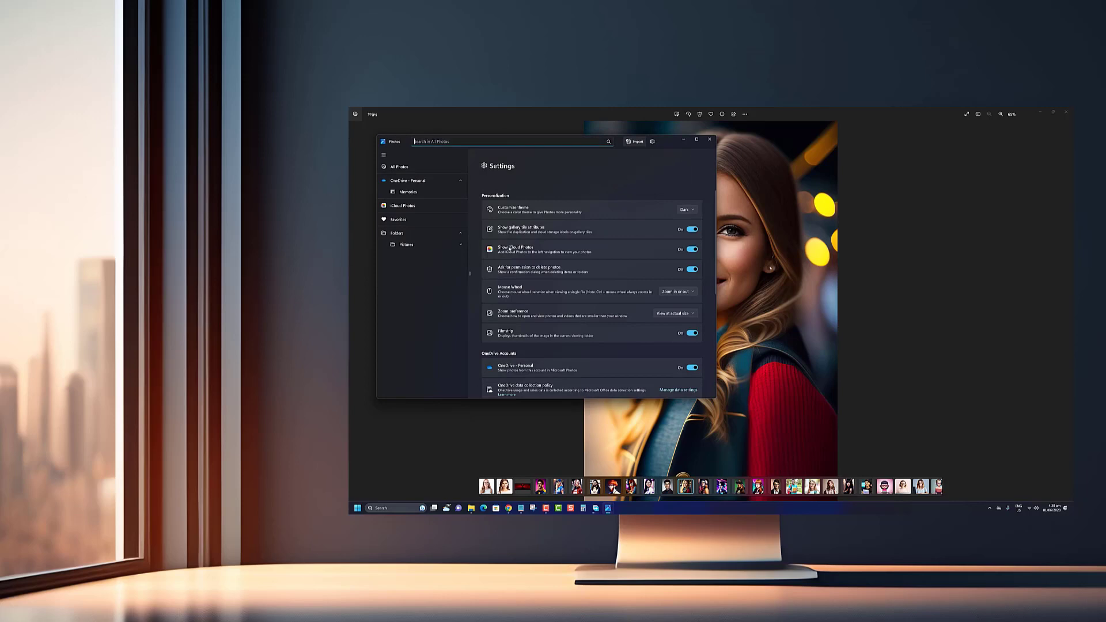
click(711, 141)
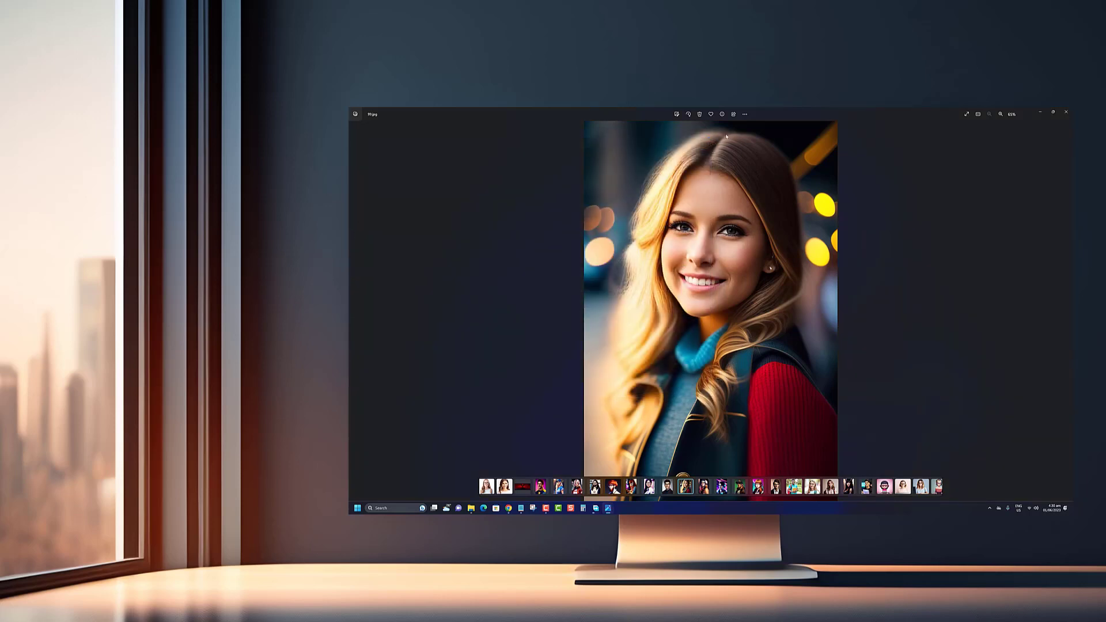
Open the blonde portrait in the Photos editor and show its Adjustment tab.
click(678, 116)
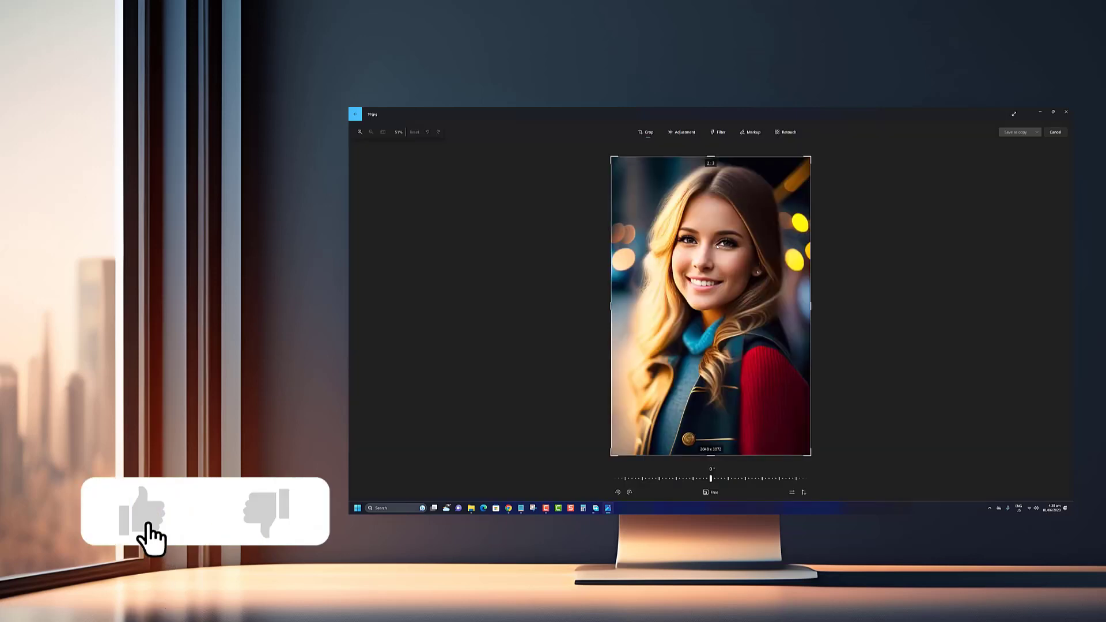
click(684, 132)
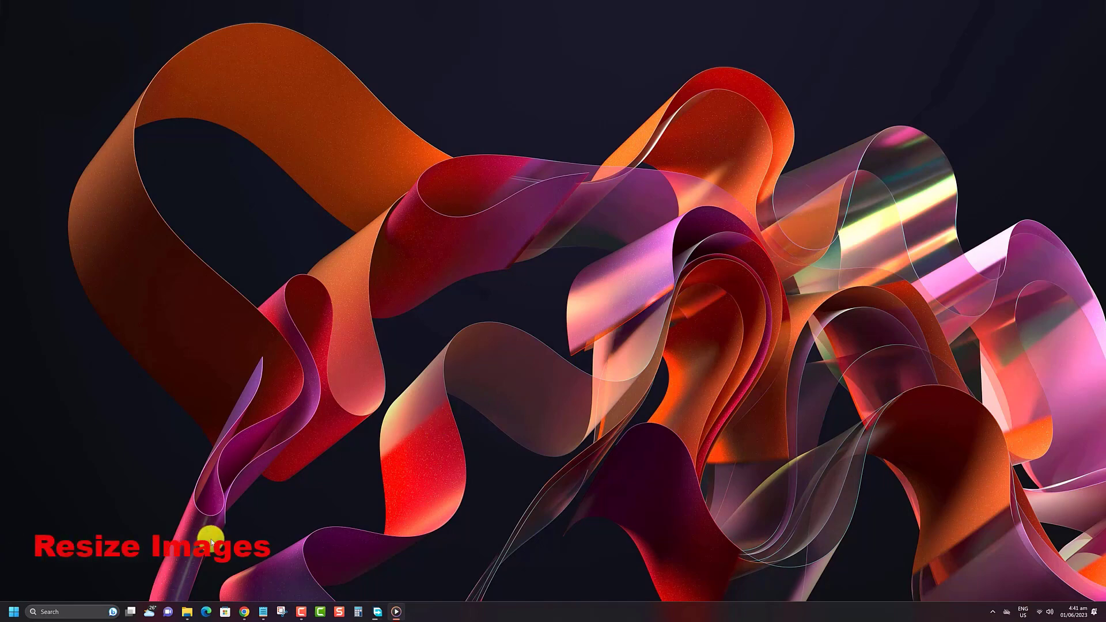
Select the Diablo wallpaper in Downloads and bring up its Open with options.
click(187, 611)
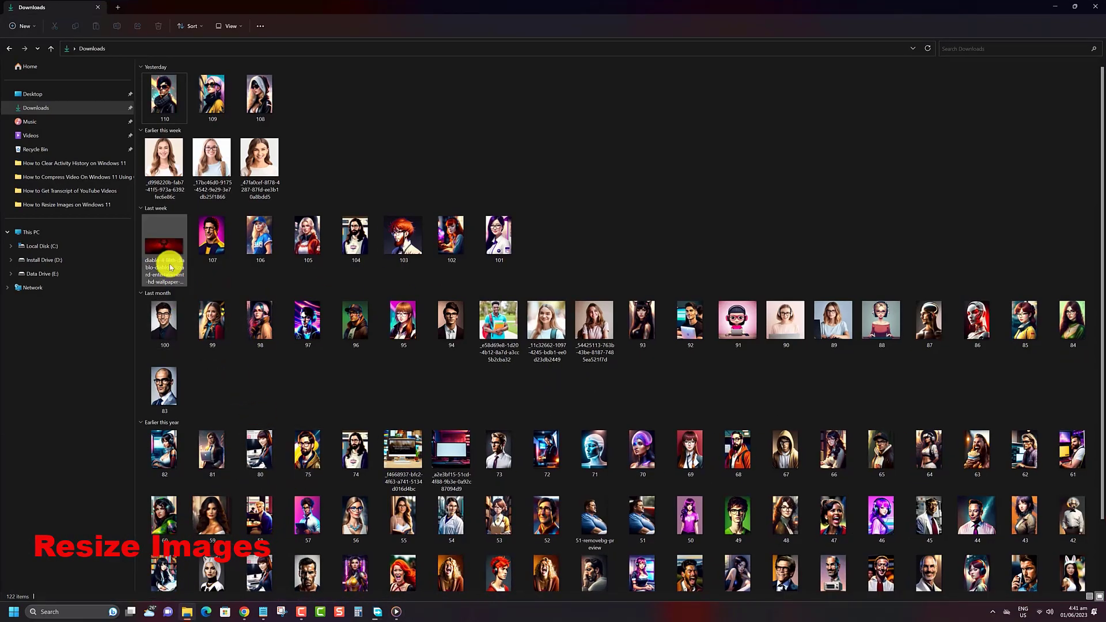
click(170, 268)
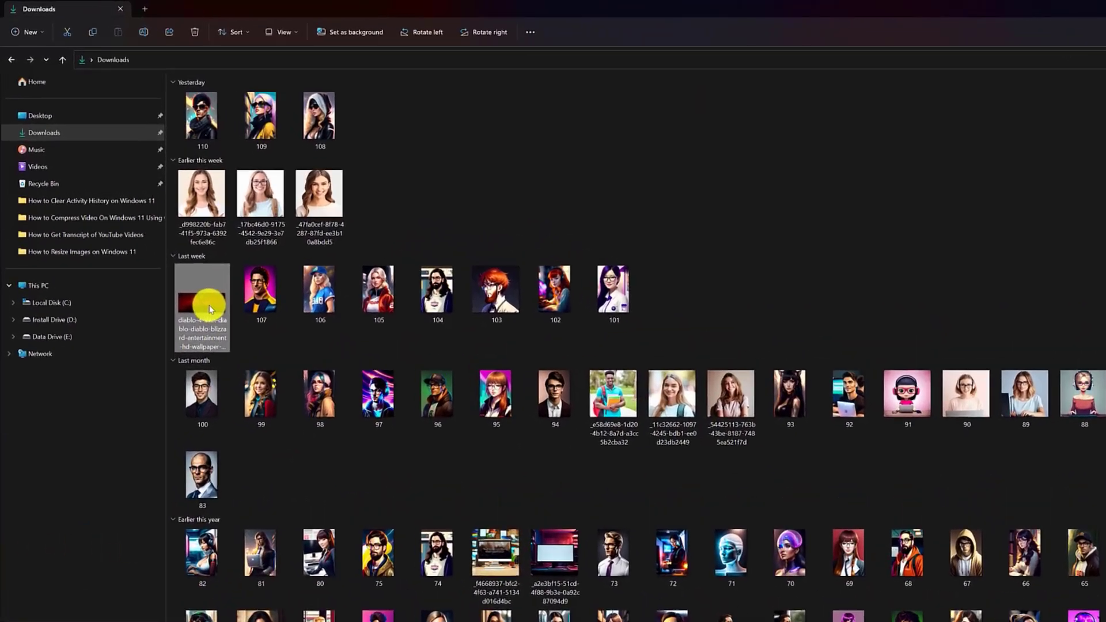
right_click(210, 310)
mouse_move(259, 364)
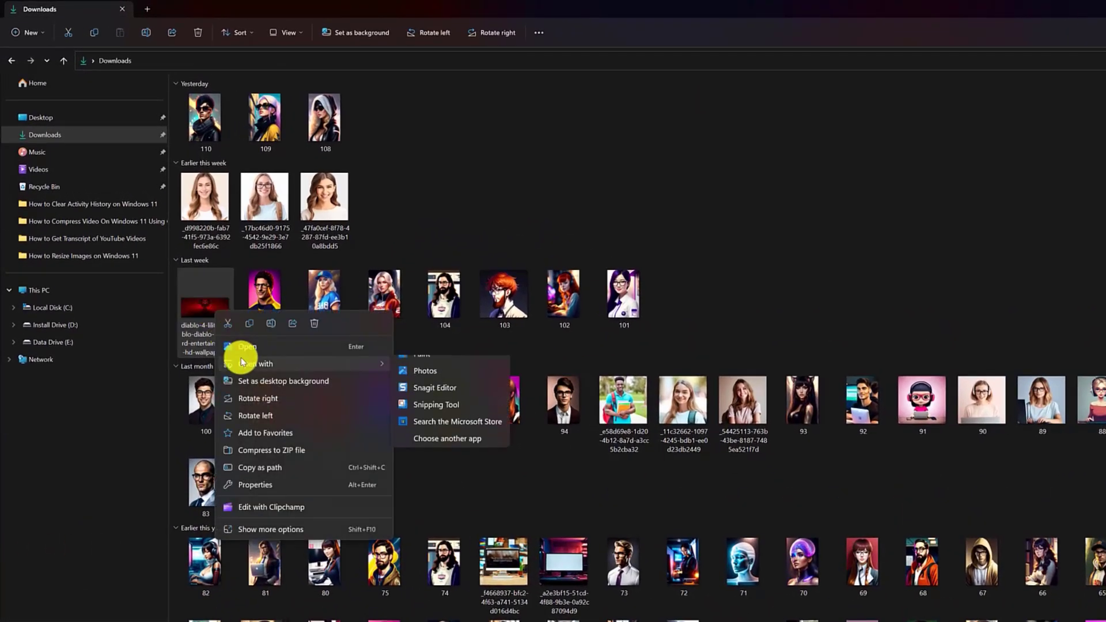
Open the Diablo wallpaper in Photos and bring up Resize image from See more.
click(450, 377)
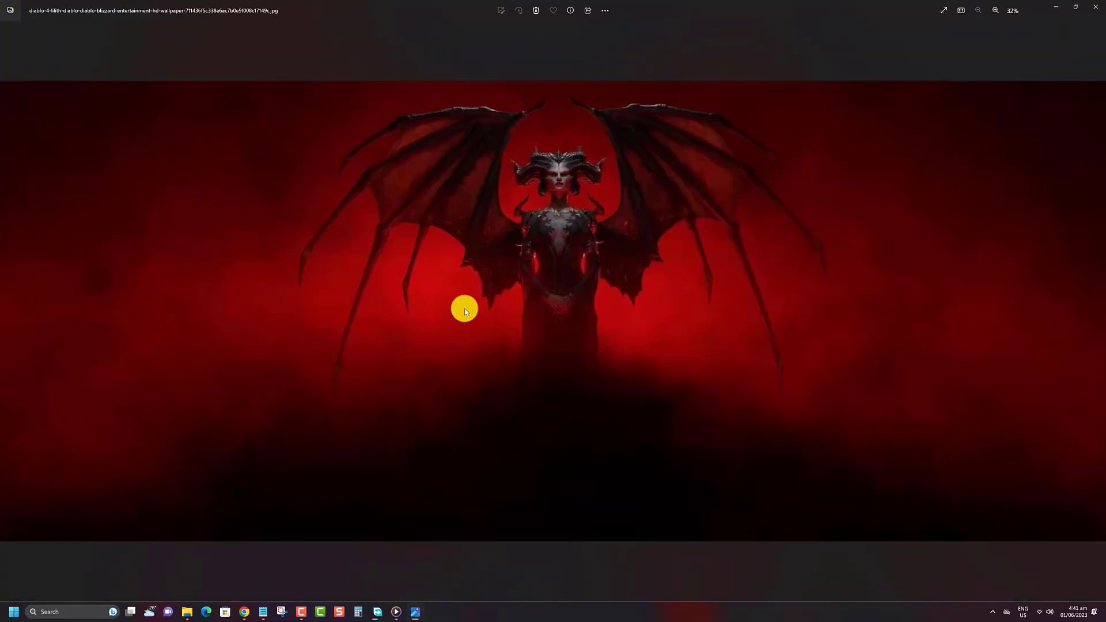
click(607, 15)
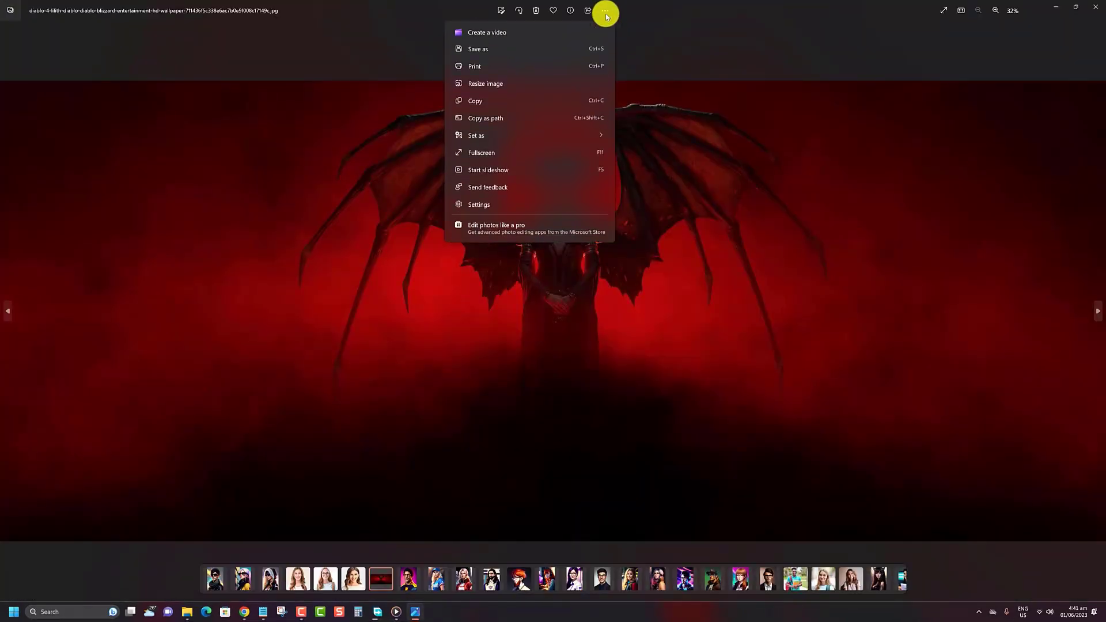
click(500, 86)
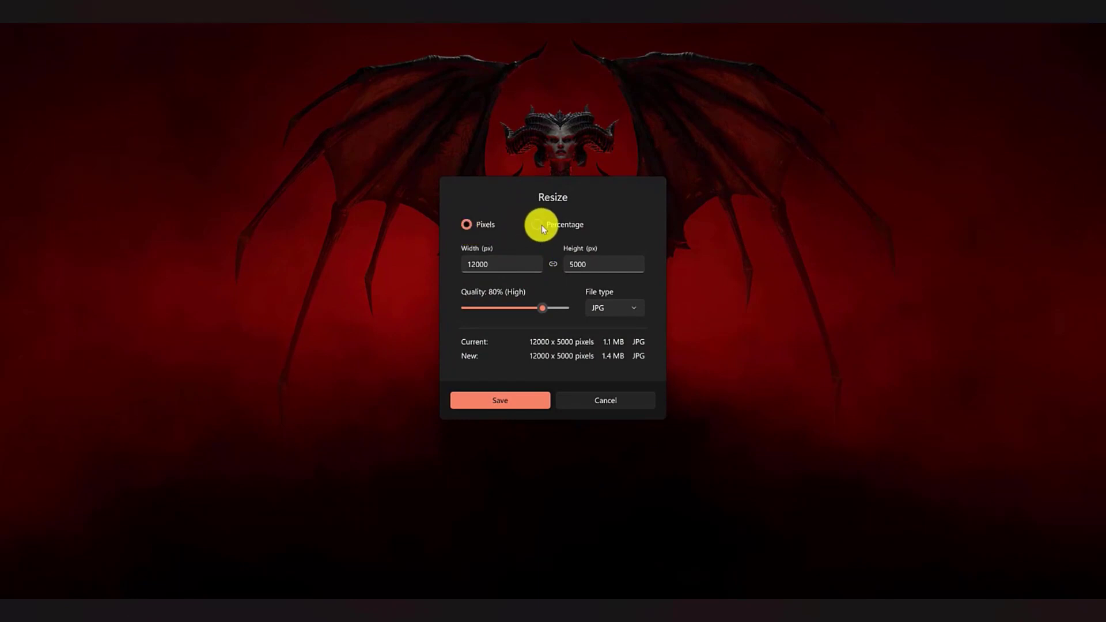
Set the width to 50 percent (6000 x 2500) and save the copy.
click(508, 268)
text(50)
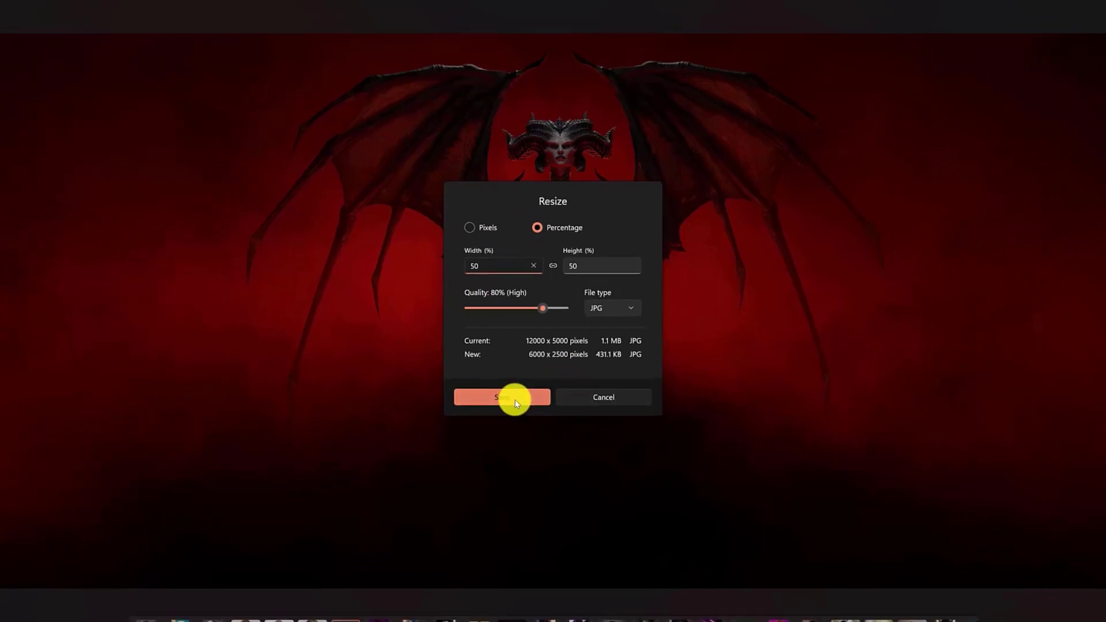
click(521, 385)
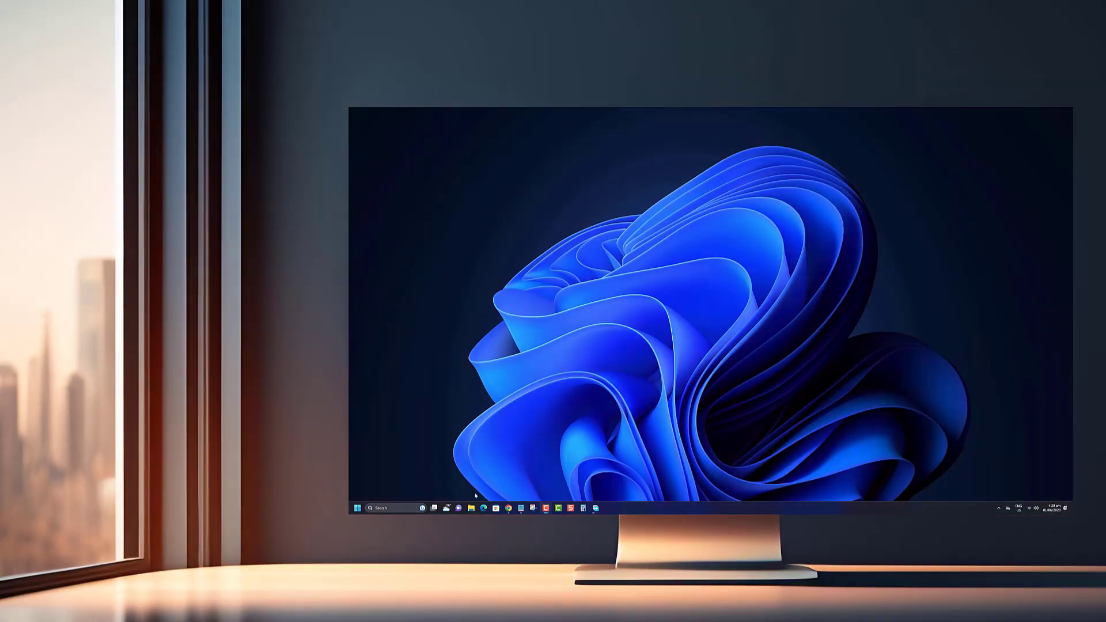
Open portrait image 99 from Downloads in Photos via Open with.
click(471, 508)
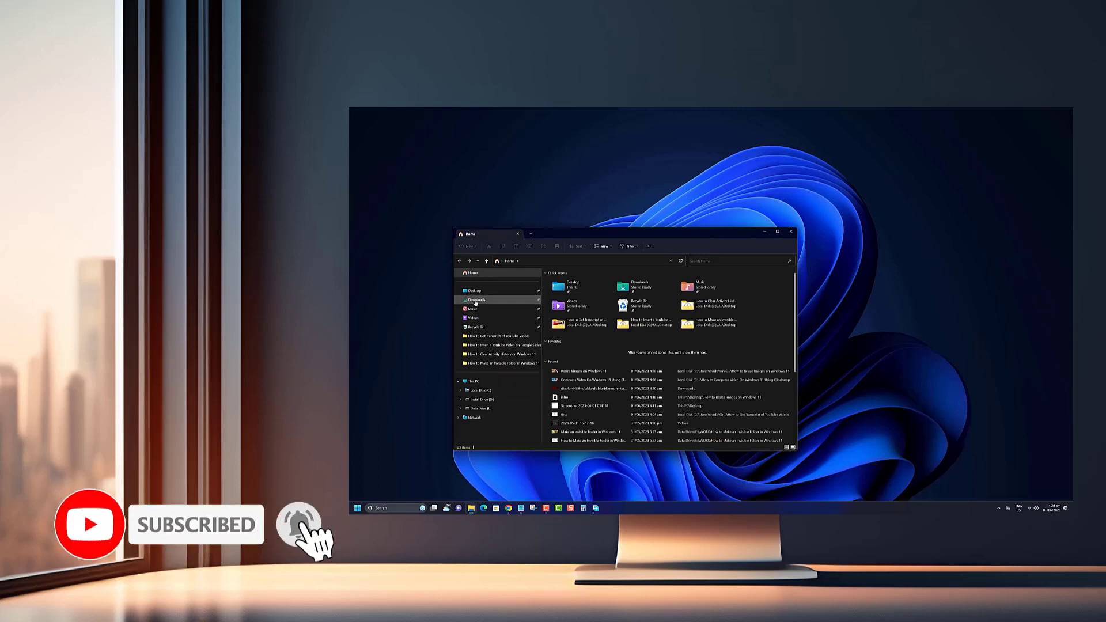
click(475, 300)
scroll(623, 341, down, 3)
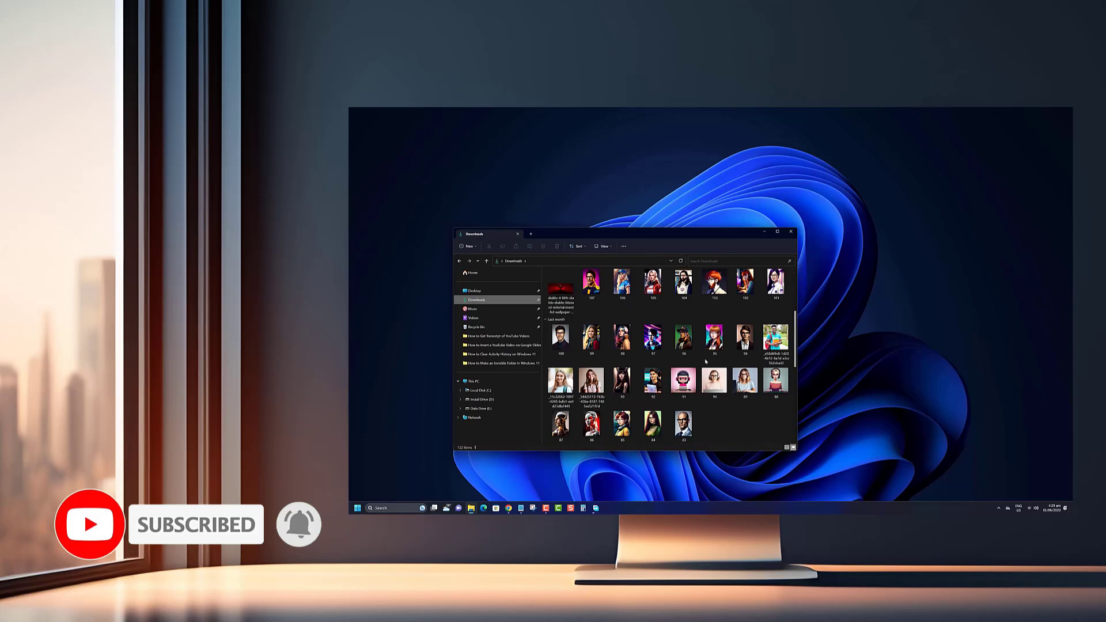
right_click(587, 337)
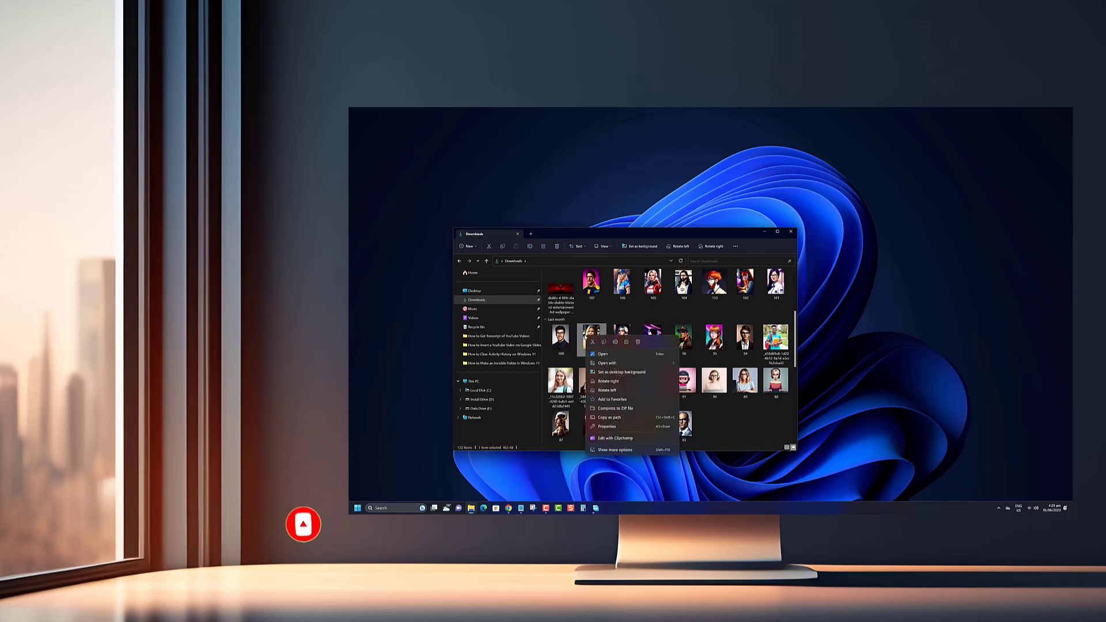
mouse_move(608, 364)
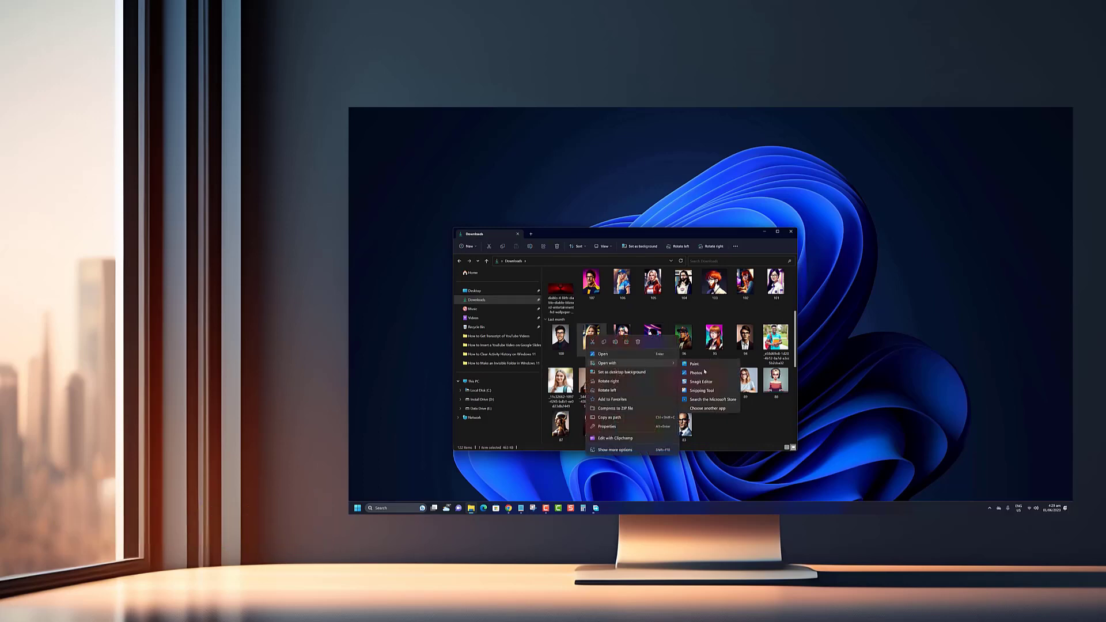
click(697, 372)
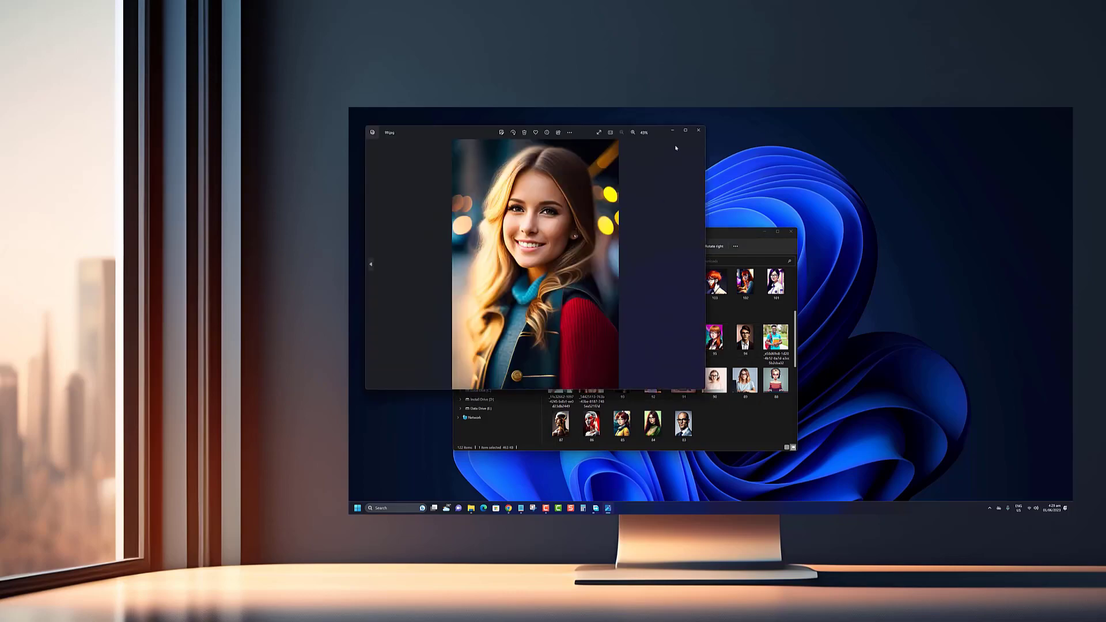